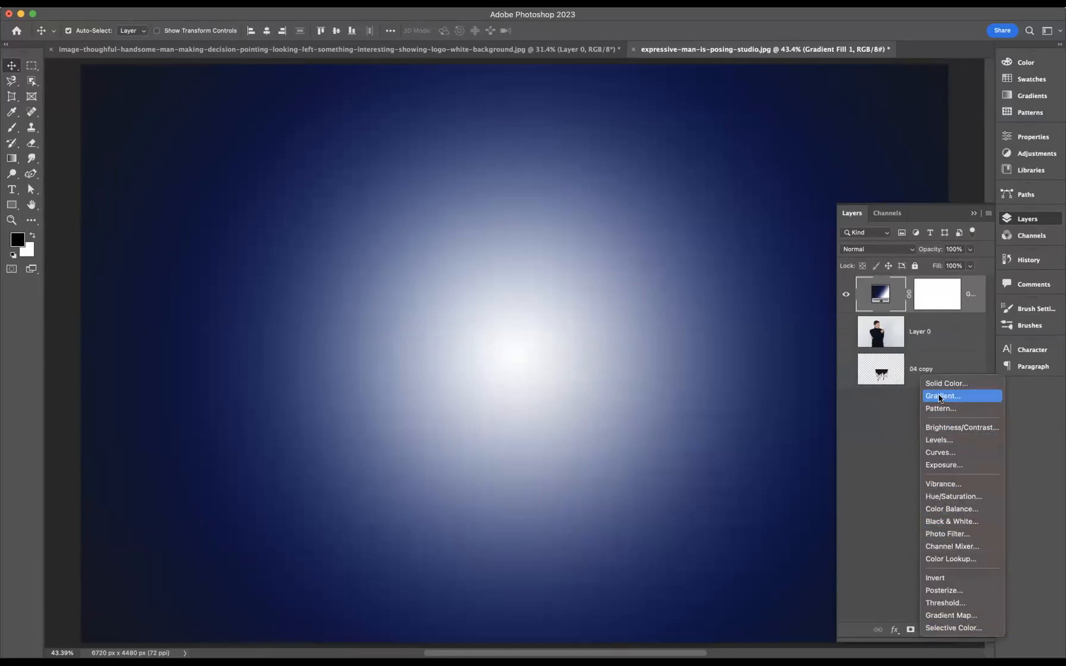
Move the gradient fill layer to the bottom of the layer stack and preview the man and drip layers over it.
{"action": "left_click", "coordinate": [931, 331]}
{"action": "left_click_drag", "start_coordinate": [907, 289], "coordinate": [907, 382]}
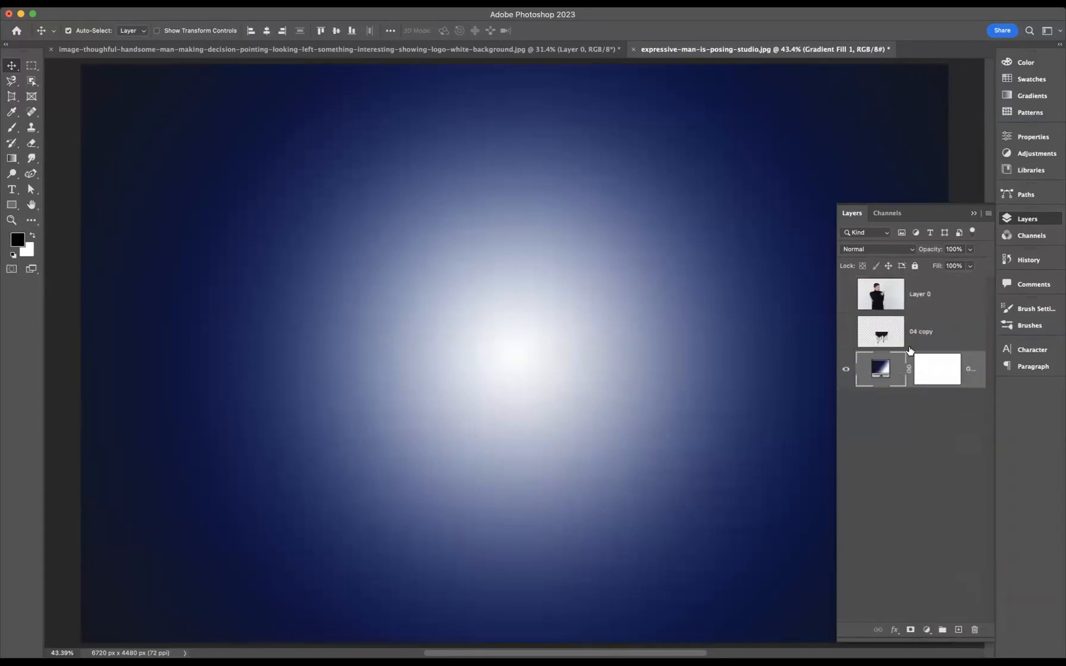
{"action": "left_click", "coordinate": [846, 295]}
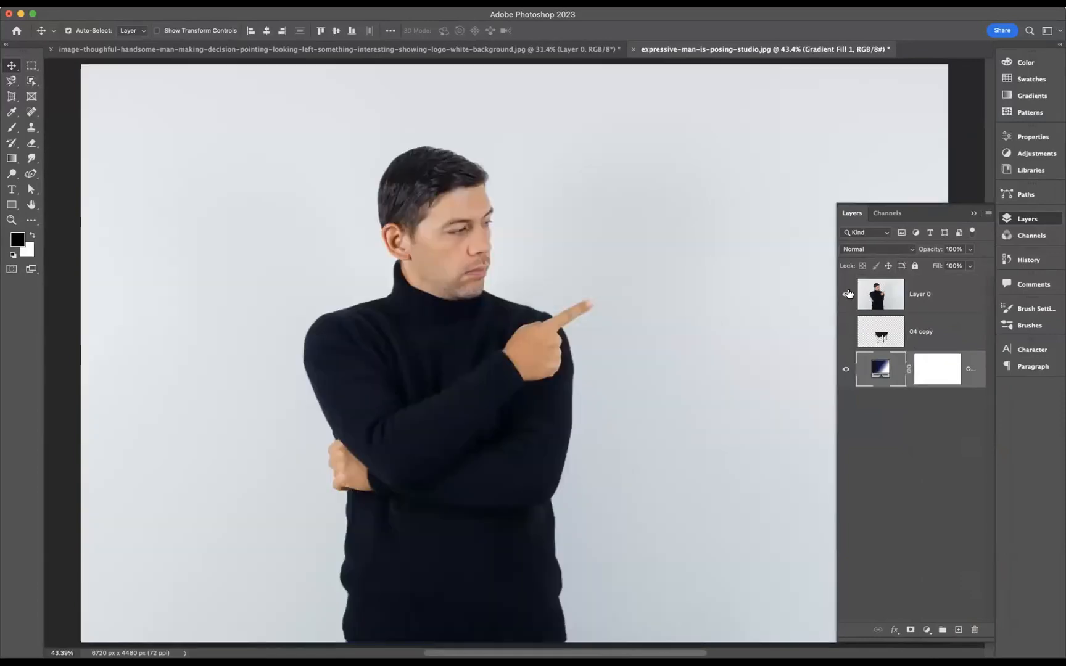
{"action": "left_click", "coordinate": [846, 295]}
{"action": "left_click", "coordinate": [846, 332]}
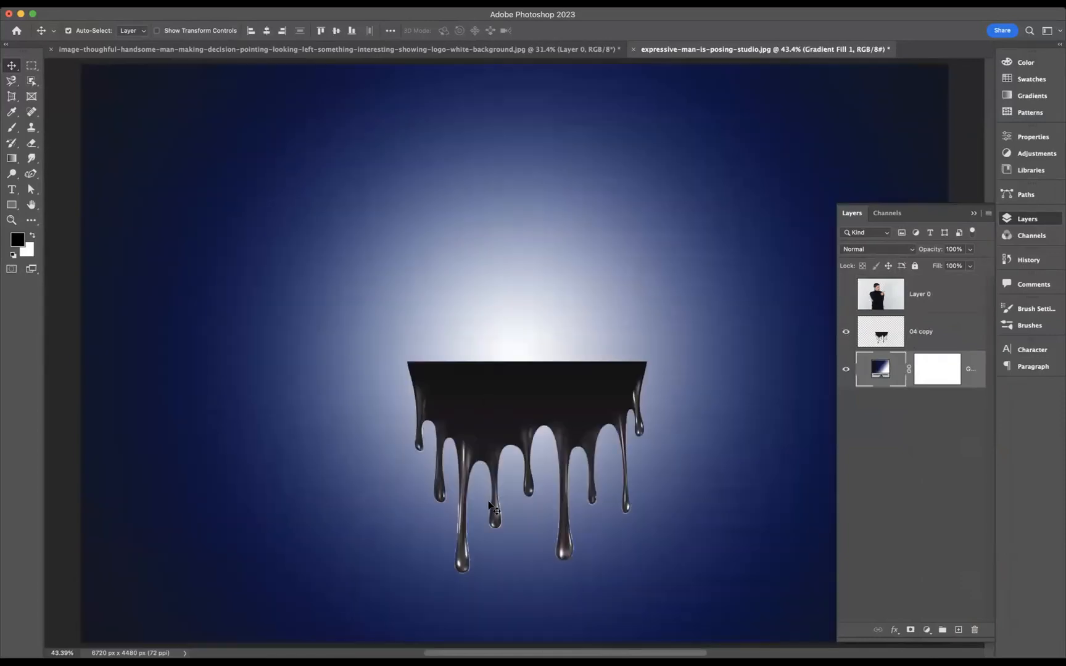
{"action": "left_click", "coordinate": [845, 333]}
Show Layer 0 and remove the background behind the man.
{"action": "left_click", "coordinate": [846, 295]}
{"action": "left_click", "coordinate": [960, 295]}
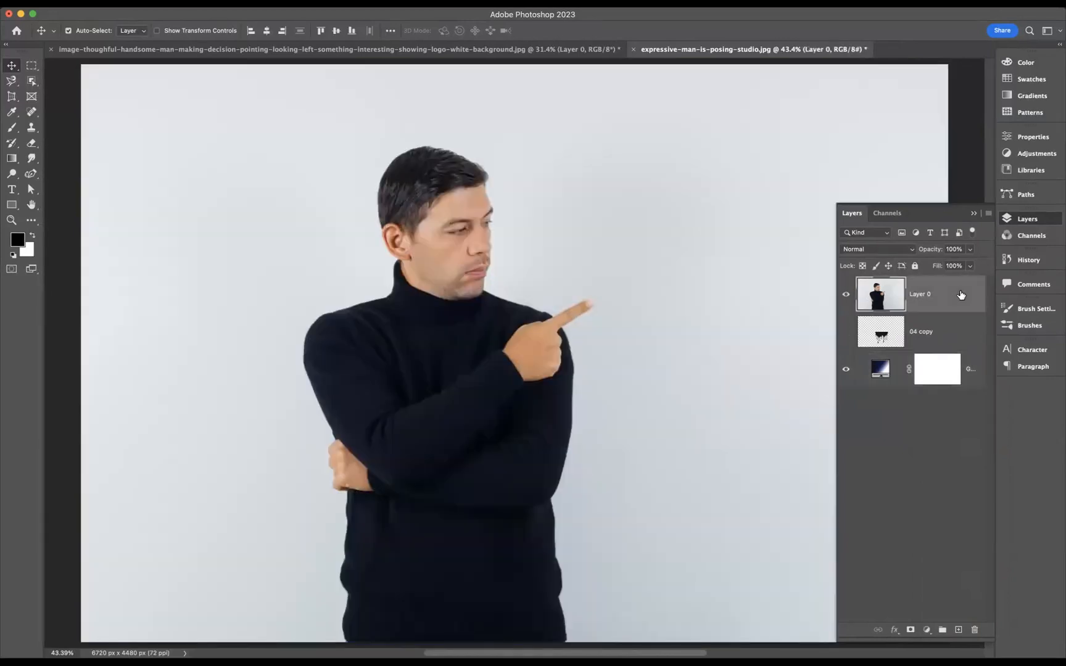
{"action": "left_click", "coordinate": [1033, 137]}
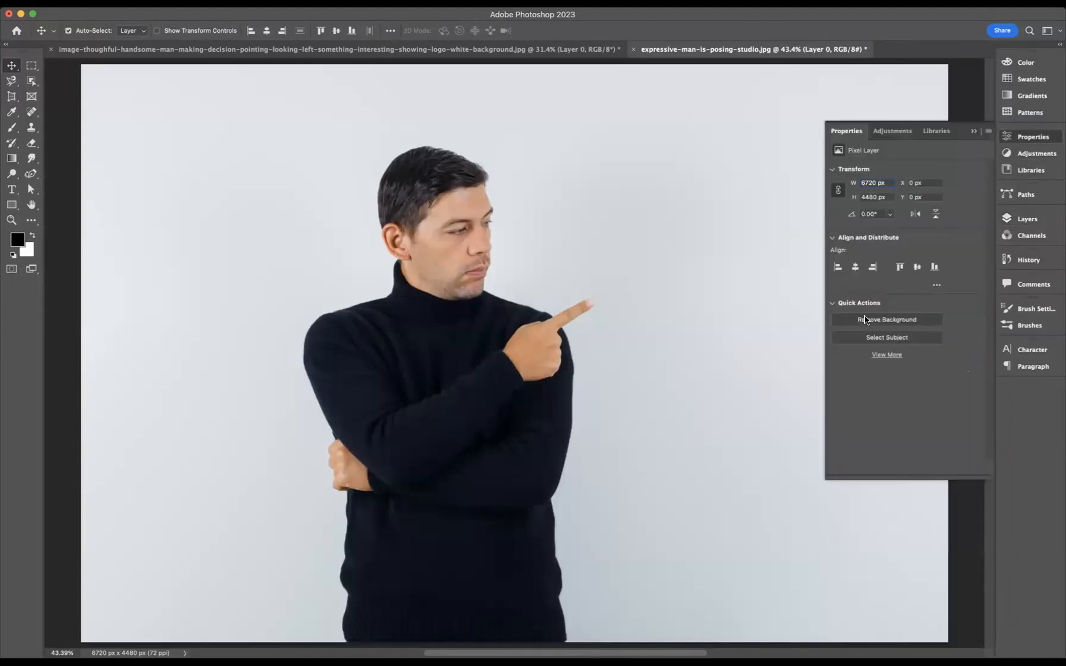
{"action": "left_click", "coordinate": [885, 322]}
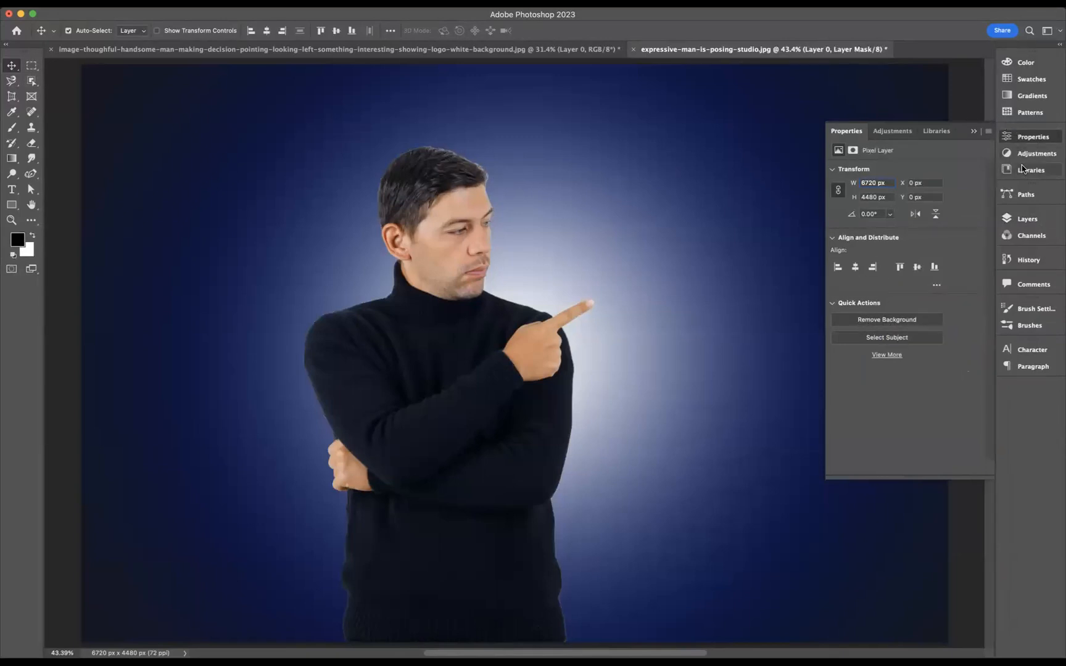
Refine the hair edges of Layer 0's mask with Refine Hair and a short brush stroke over the top of the head.
{"action": "left_click", "coordinate": [1027, 218]}
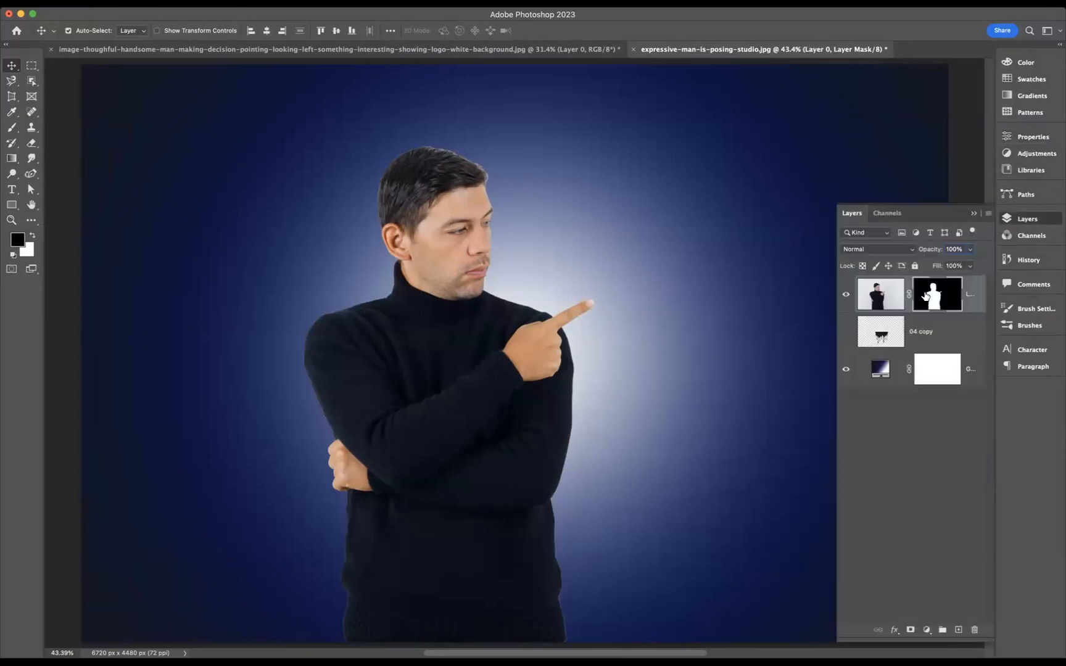
{"action": "double_click", "coordinate": [936, 297]}
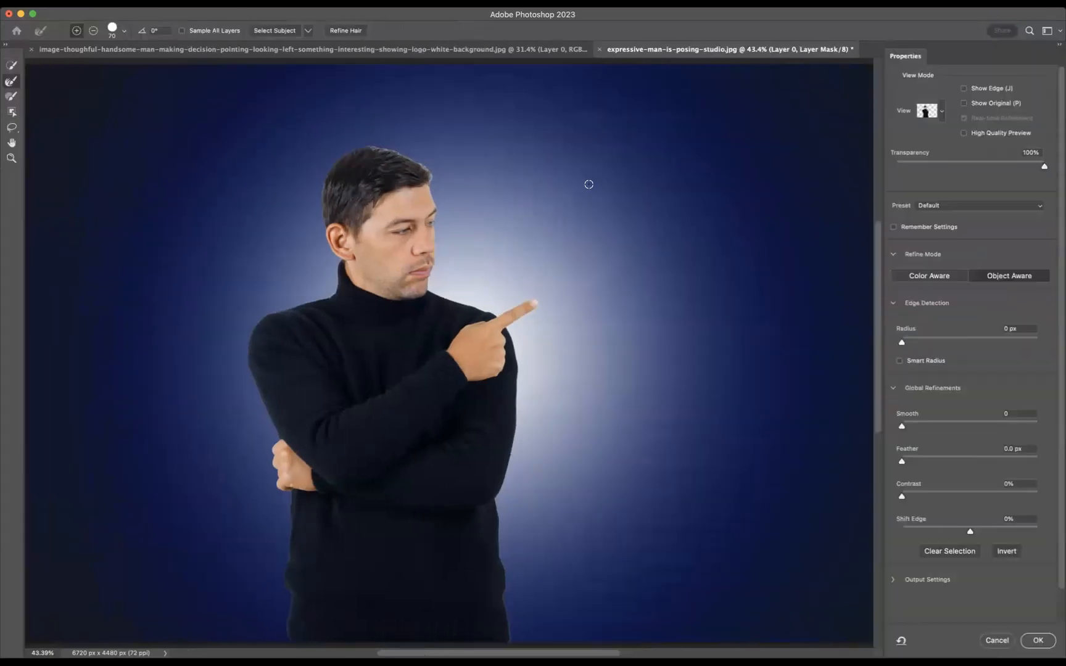
{"action": "left_click", "coordinate": [346, 34]}
{"action": "left_click_drag", "start_coordinate": [376, 147], "coordinate": [406, 153]}
{"action": "left_click", "coordinate": [1038, 641]}
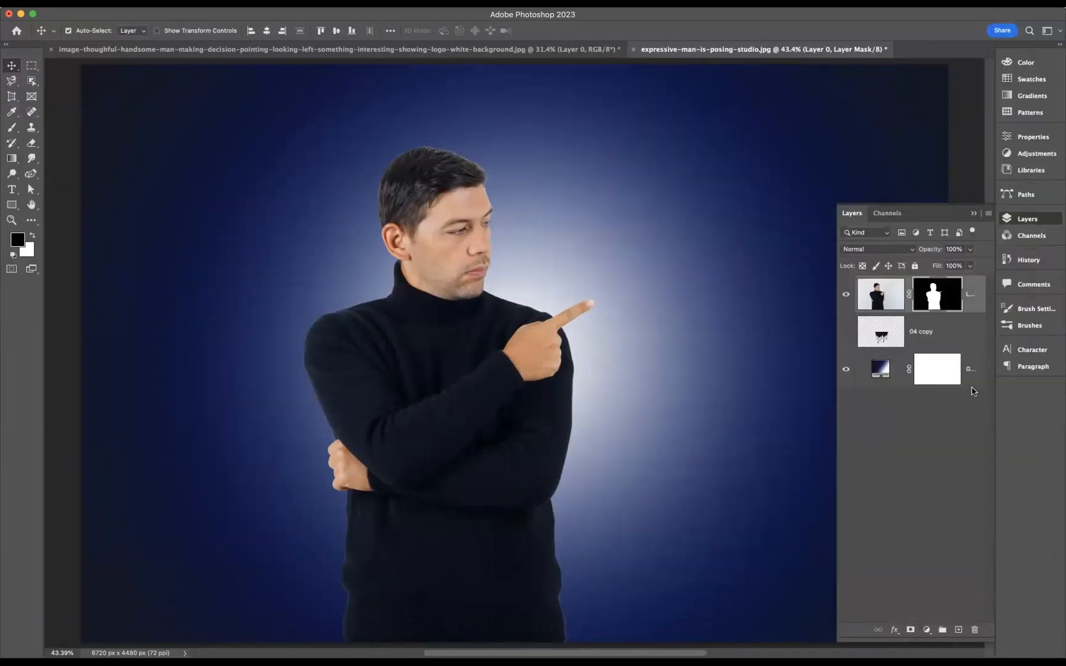
Apply the layer mask permanently to Layer 0 and move the cut-out man up and right, nearer the canvas centre.
{"action": "right_click", "coordinate": [937, 295]}
{"action": "left_click", "coordinate": [960, 331]}
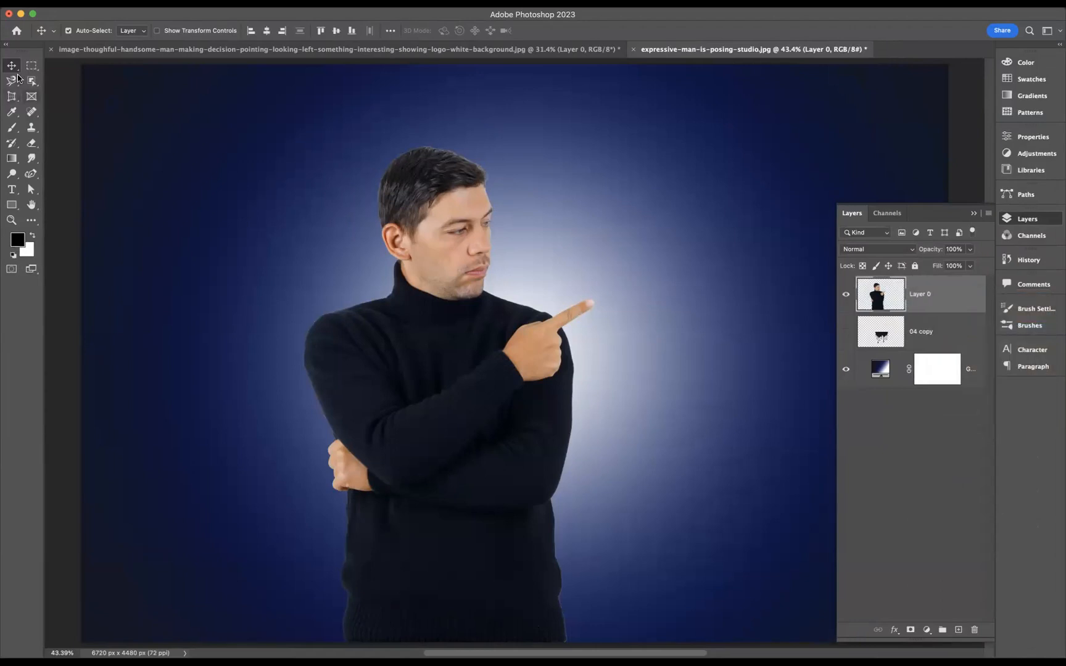
{"action": "left_click_drag", "start_coordinate": [553, 361], "coordinate": [559, 364]}
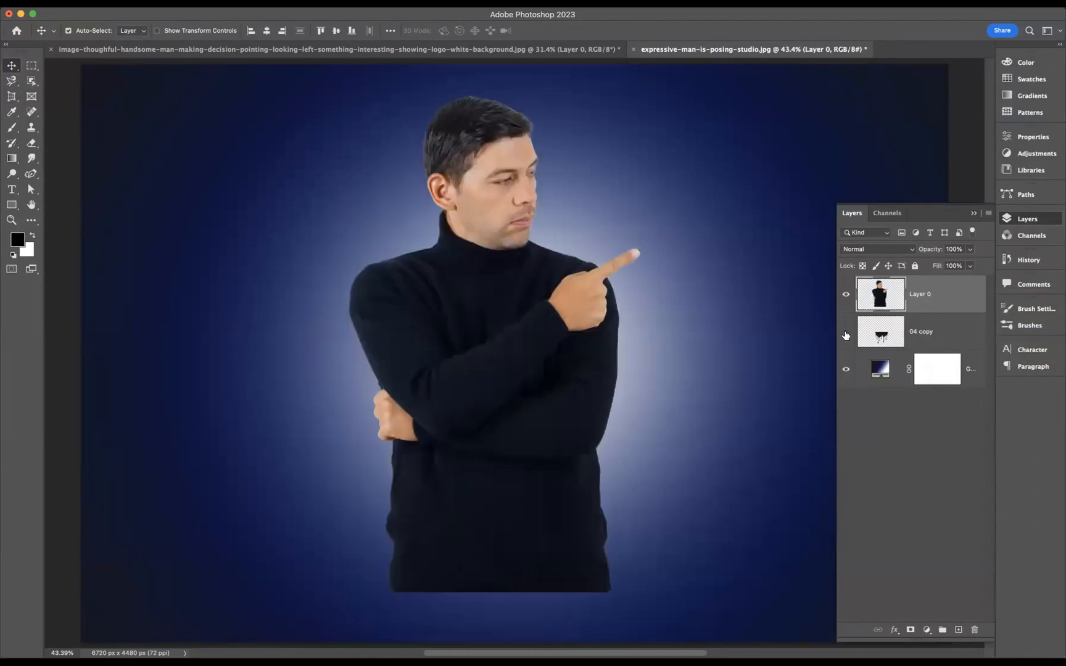
Show the 04 copy drip layer, place it above Layer 0, and position the drips over the man's lower torso.
{"action": "left_click", "coordinate": [845, 334]}
{"action": "left_click_drag", "start_coordinate": [946, 335], "coordinate": [943, 289]}
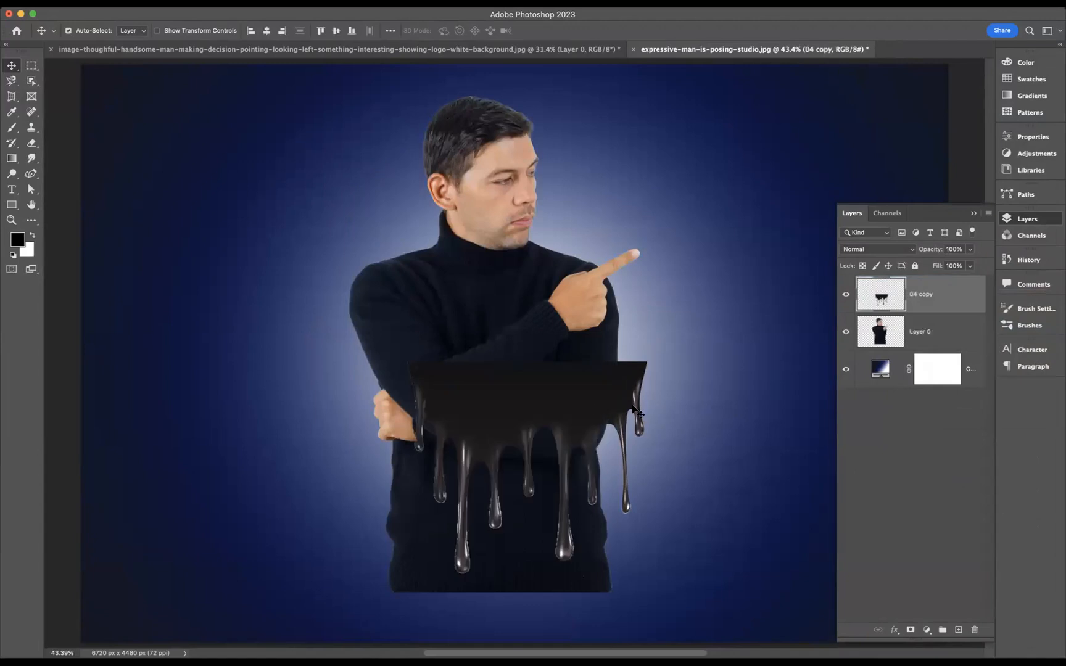
{"action": "mouse_move", "coordinate": [525, 422]}
{"action": "left_mouse_down"}
{"action": "mouse_move", "coordinate": [523, 433]}
{"action": "mouse_move", "coordinate": [528, 402]}
{"action": "mouse_move", "coordinate": [533, 422]}
{"action": "left_mouse_up"}
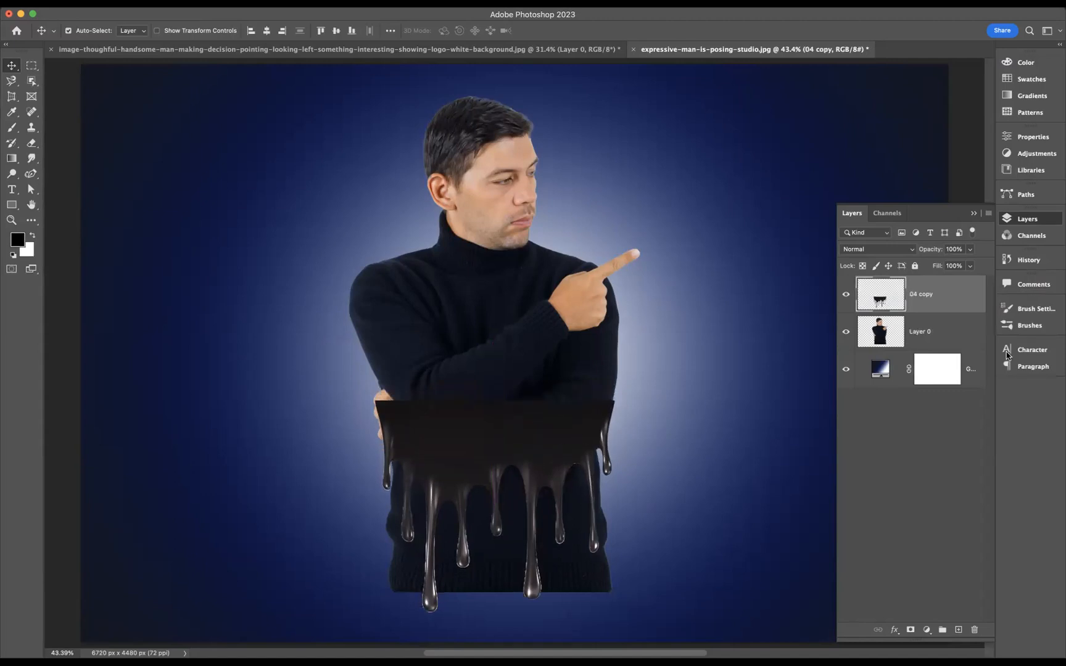
Add a white layer mask to Layer 0 and clip the 04 copy layer to it.
{"action": "left_click", "coordinate": [945, 339]}
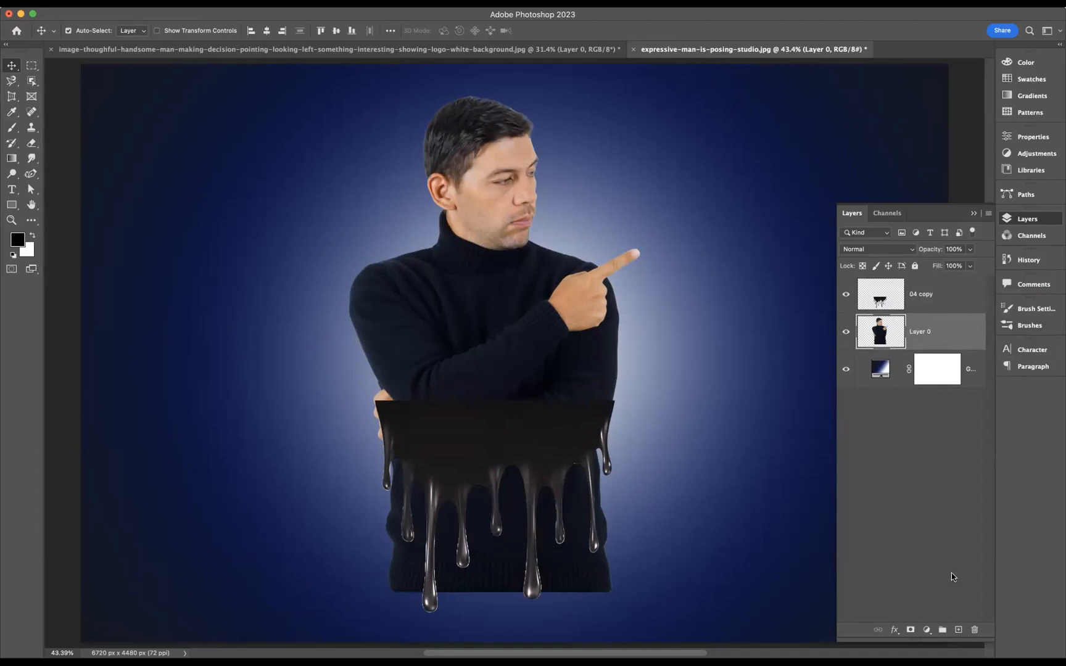
{"action": "left_click", "coordinate": [910, 631]}
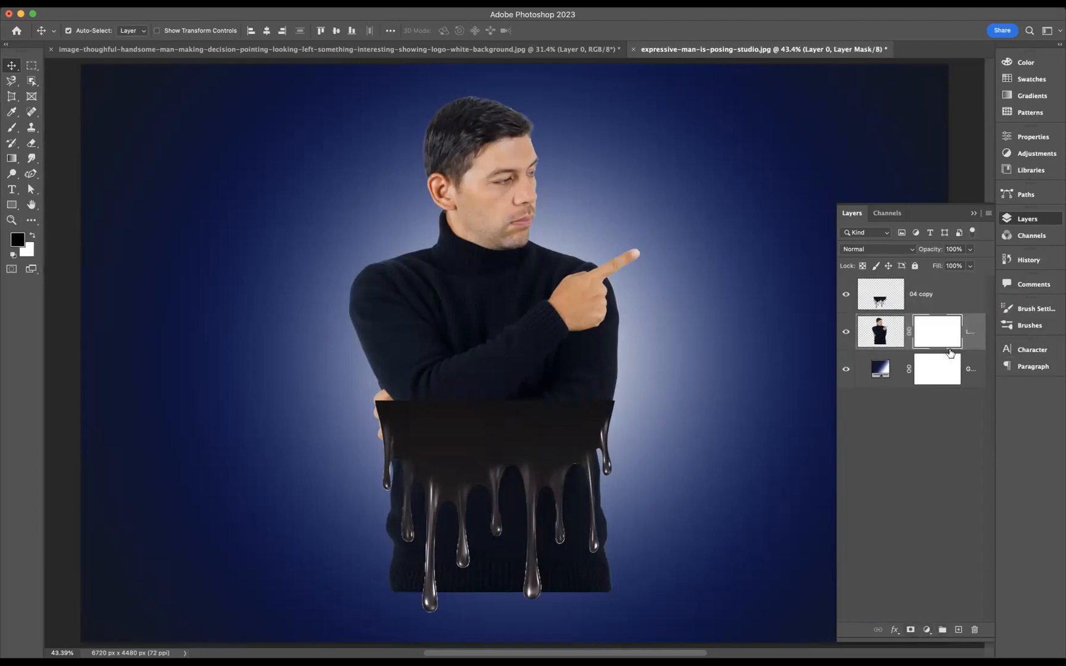
{"action": "left_click", "coordinate": [962, 290]}
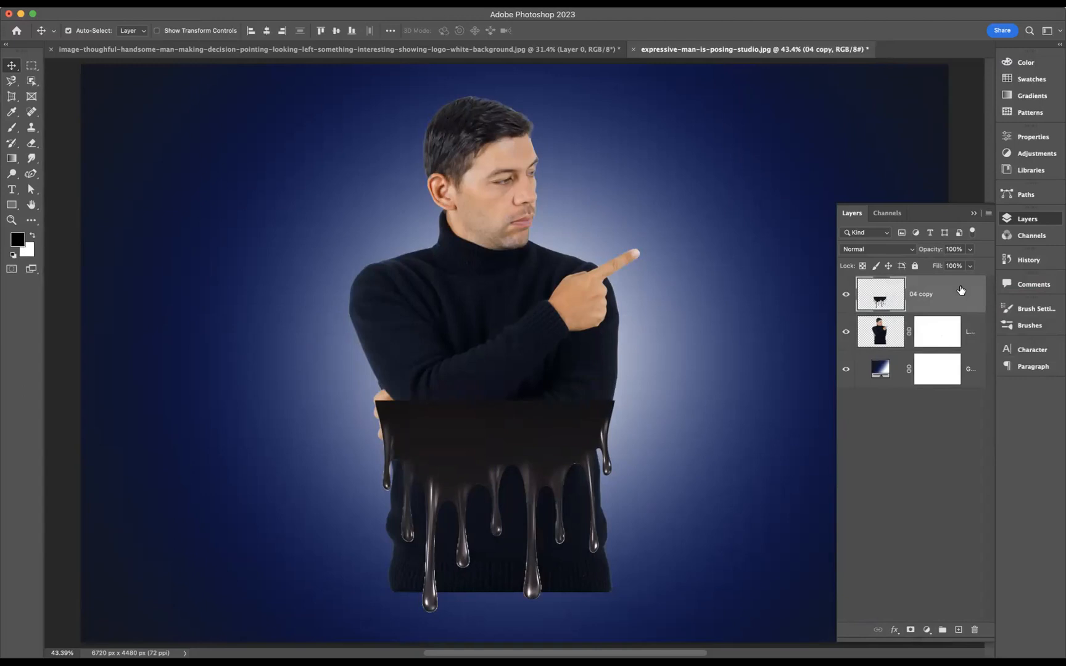
{"action": "left_click", "coordinate": [917, 310], "text": "alt"}
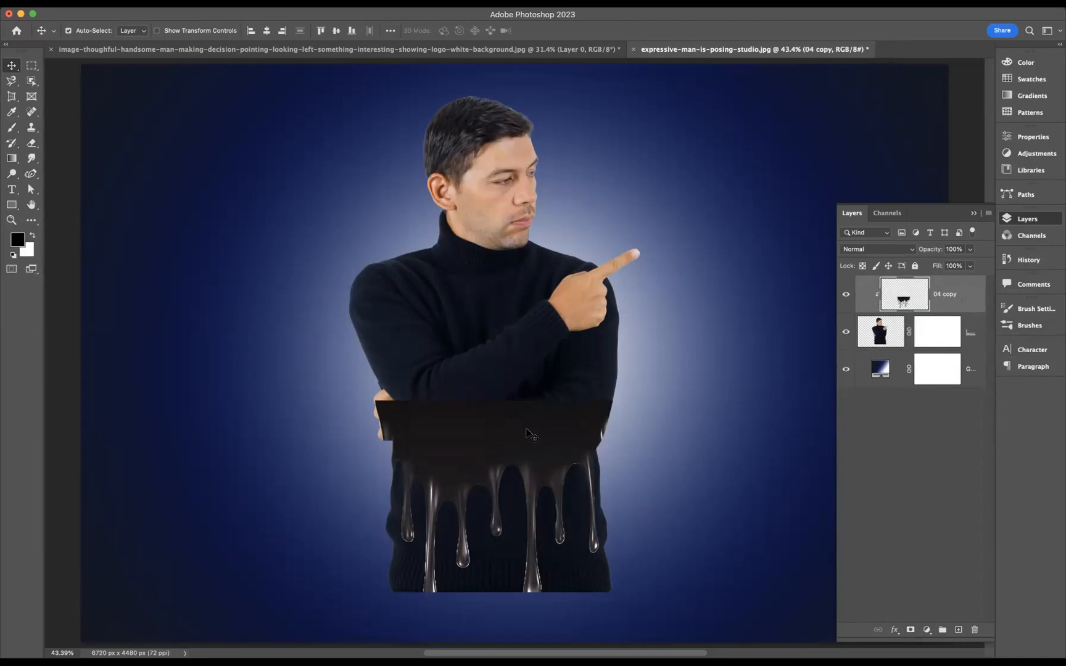
Nudge the clipped drip shape upward until its longest drips end above the sweater's lower edge.
{"action": "key", "text": "Up"}
{"action": "key", "text": "Up"}
{"action": "key", "text": "Up"}
{"action": "key", "text": "Up"}
{"action": "key", "text": "Up"}
{"action": "key", "text": "Up"}
{"action": "key", "text": "Up"}
{"action": "key", "text": "Up"}
{"action": "key", "text": "Up"}
{"action": "key", "text": "Up"}
{"action": "key", "text": "Up"}
{"action": "key", "text": "Up"}
{"action": "key", "text": "Up"}
{"action": "key", "text": "Up"}
{"action": "key", "text": "Up"}
{"action": "key", "text": "Up"}
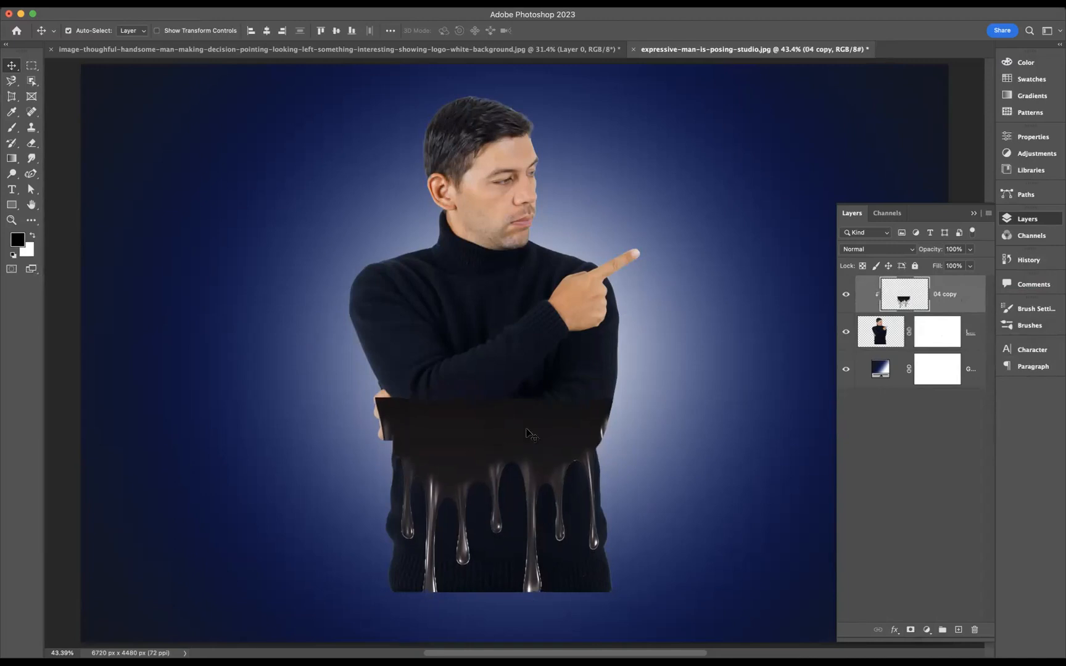
{"action": "key", "text": "Up"}
{"action": "key", "text": "Up"}
{"action": "key", "text": "Up"}
{"action": "key", "text": "Up"}
{"action": "key", "text": "Up"}
{"action": "key", "text": "Up"}
{"action": "key", "text": "Up"}
{"action": "key", "text": "Up"}
{"action": "key", "text": "Up"}
{"action": "key", "text": "Up"}
{"action": "key", "text": "Up"}
{"action": "key", "text": "Up"}
{"action": "key", "text": "Up"}
{"action": "key", "text": "Up"}
{"action": "key", "text": "Up"}
{"action": "key", "text": "Up"}
{"action": "key", "text": "Up"}
{"action": "key", "text": "Up"}
{"action": "key", "text": "Up"}
{"action": "key", "text": "Up"}
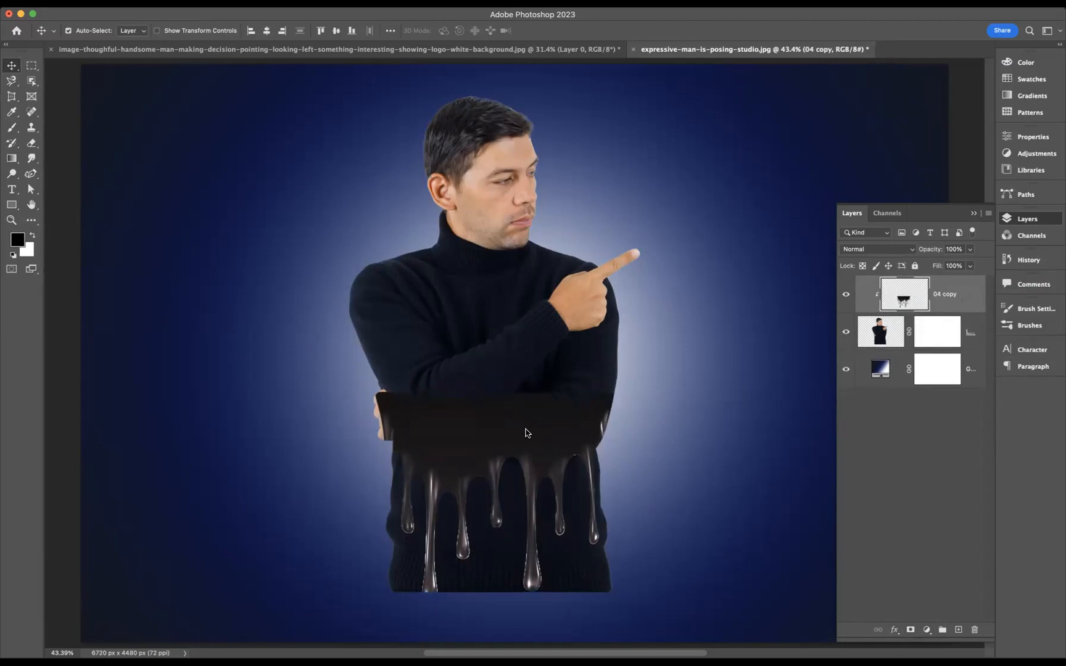
{"action": "key", "text": "Up"}
{"action": "key", "text": "Up"}
{"action": "key", "text": "Up"}
{"action": "key", "text": "Up"}
{"action": "key", "text": "Up"}
{"action": "key", "text": "Up"}
{"action": "key", "text": "Up"}
{"action": "key", "text": "Up"}
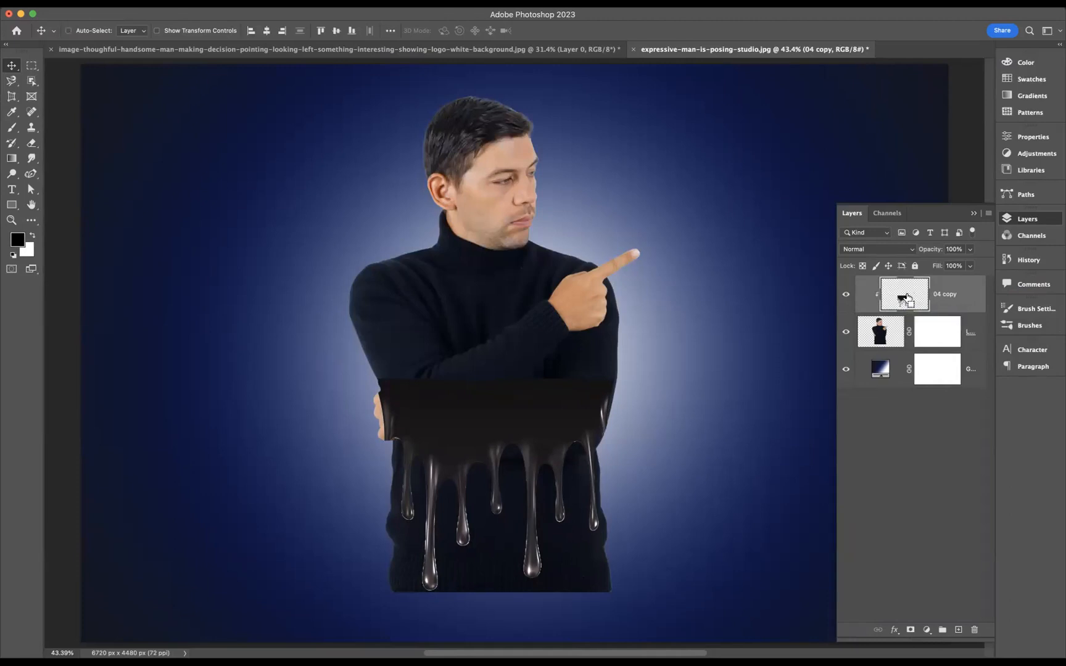
Load the 04 copy drip shape as a selection, invert the selection, and hide the drip layer.
{"action": "left_click", "coordinate": [905, 299], "text": "super"}
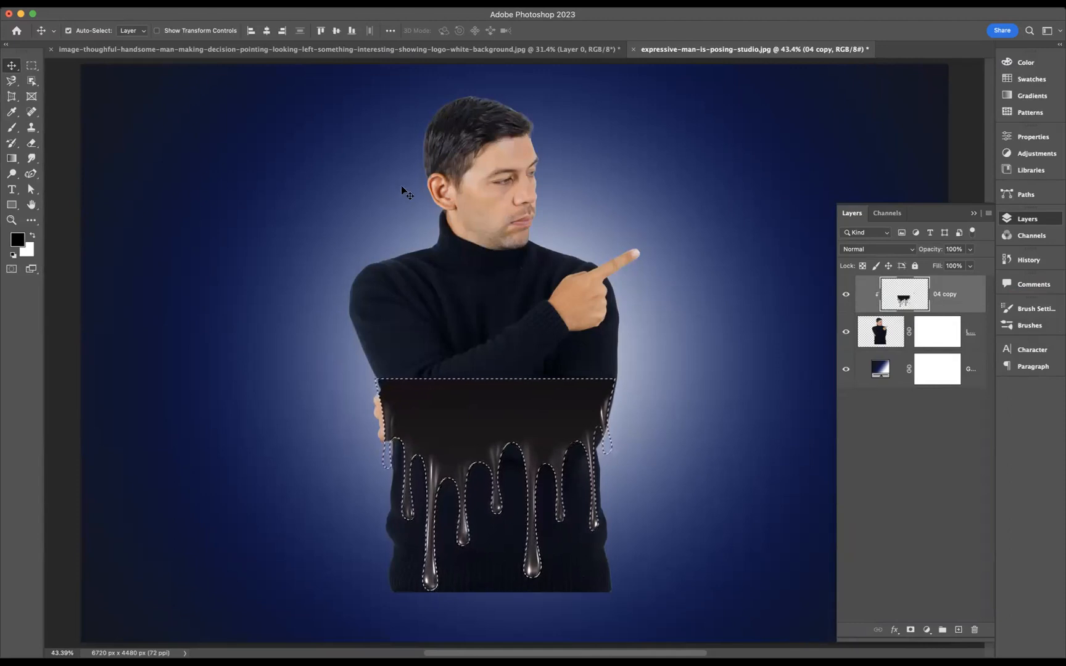
{"action": "left_click", "coordinate": [252, 4]}
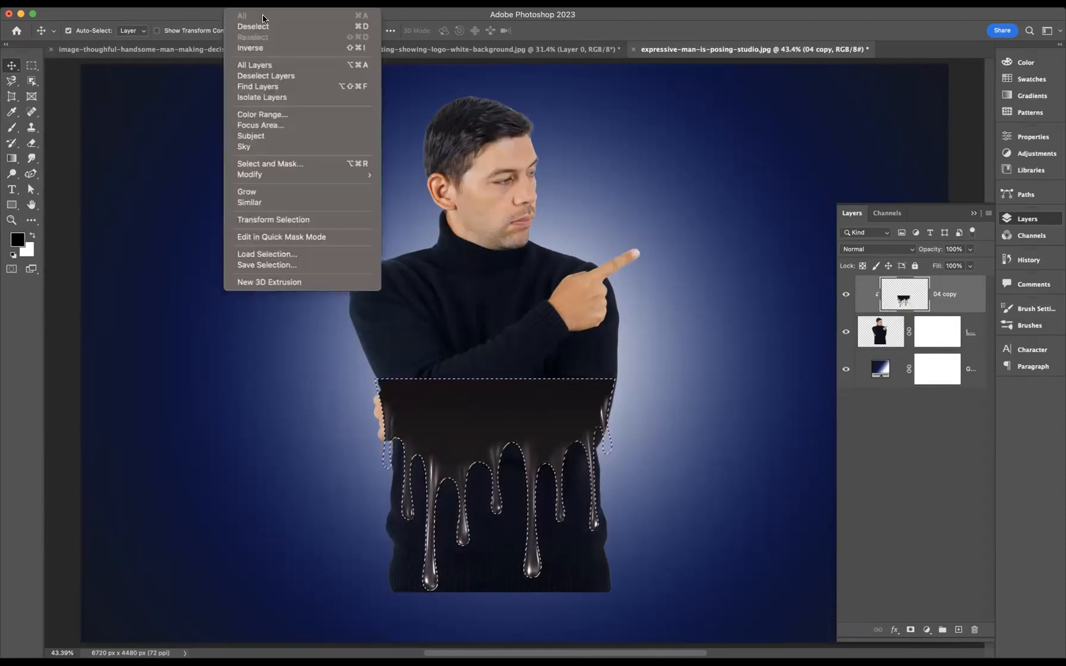
{"action": "left_click", "coordinate": [267, 48]}
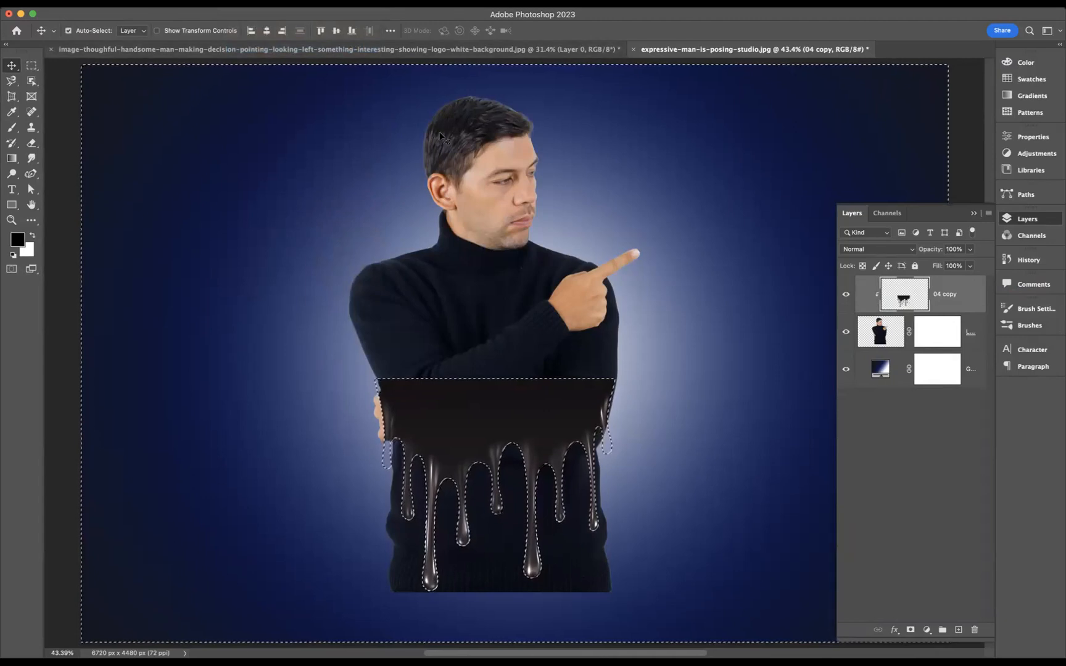
{"action": "left_click", "coordinate": [845, 294]}
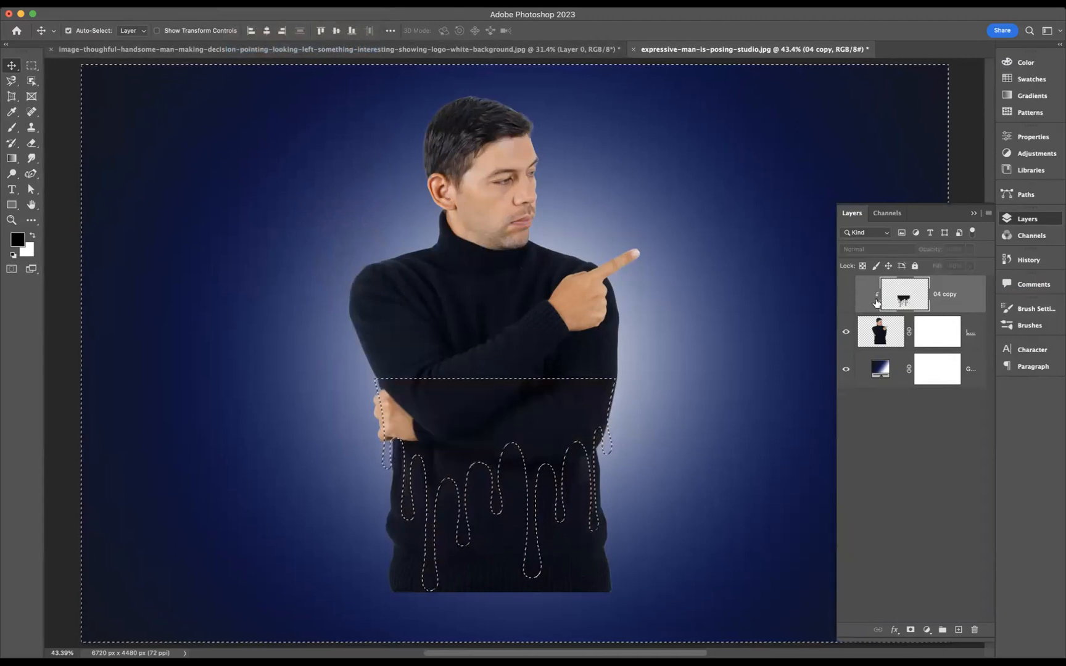
Target Layer 0's mask and set the Brush to Hard Round at 134 px.
{"action": "left_click", "coordinate": [940, 327]}
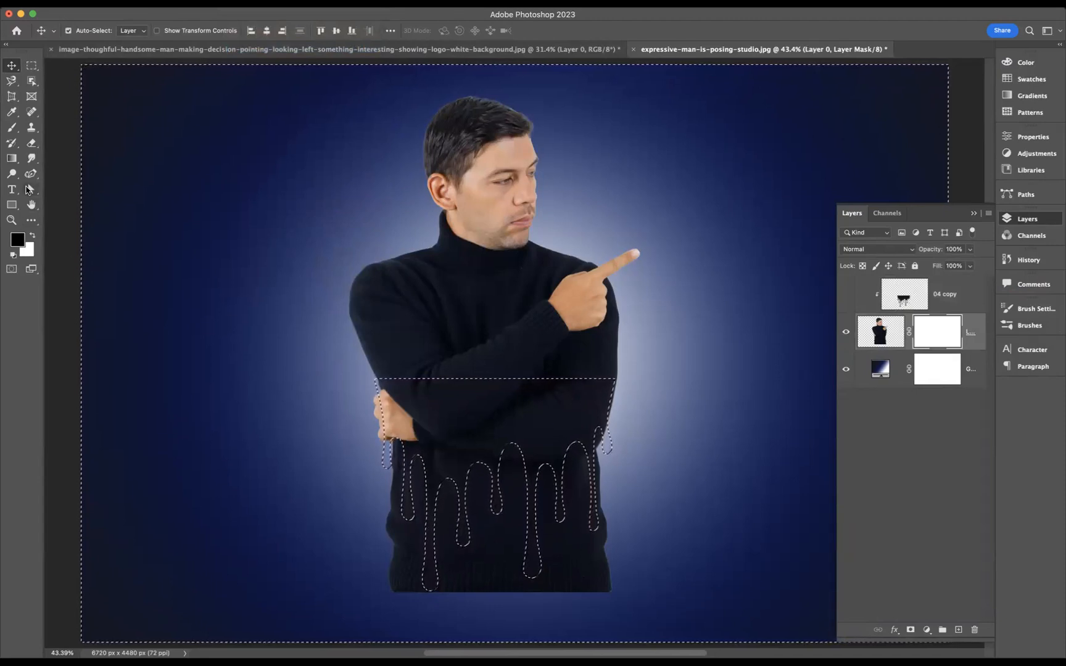
{"action": "left_click", "coordinate": [13, 128]}
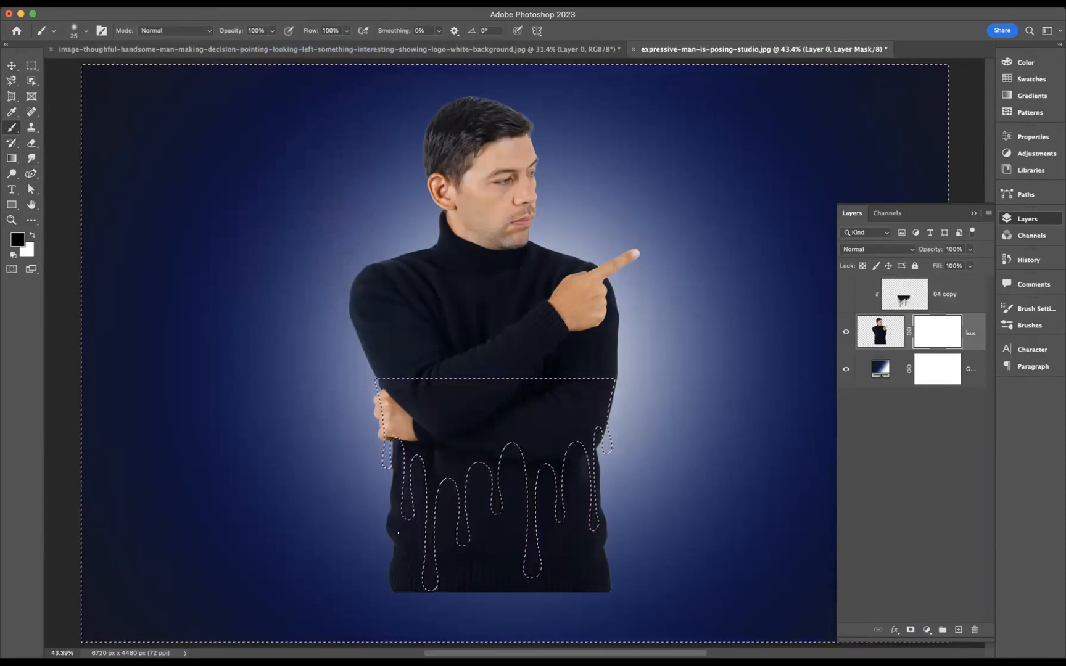
{"action": "left_click", "coordinate": [85, 30]}
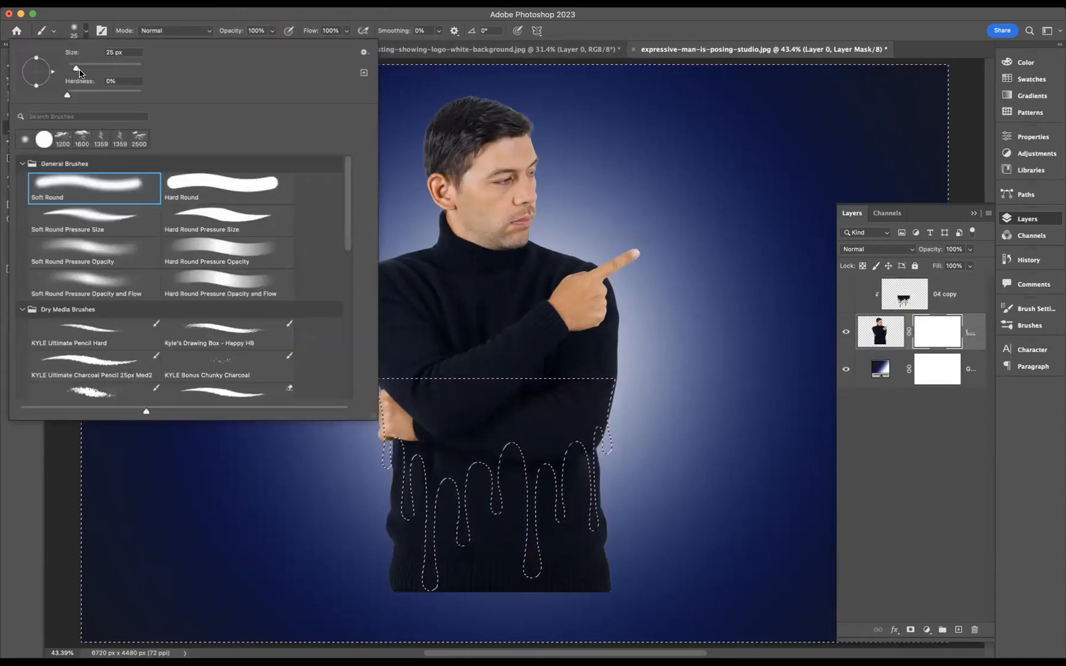
{"action": "left_click", "coordinate": [239, 202]}
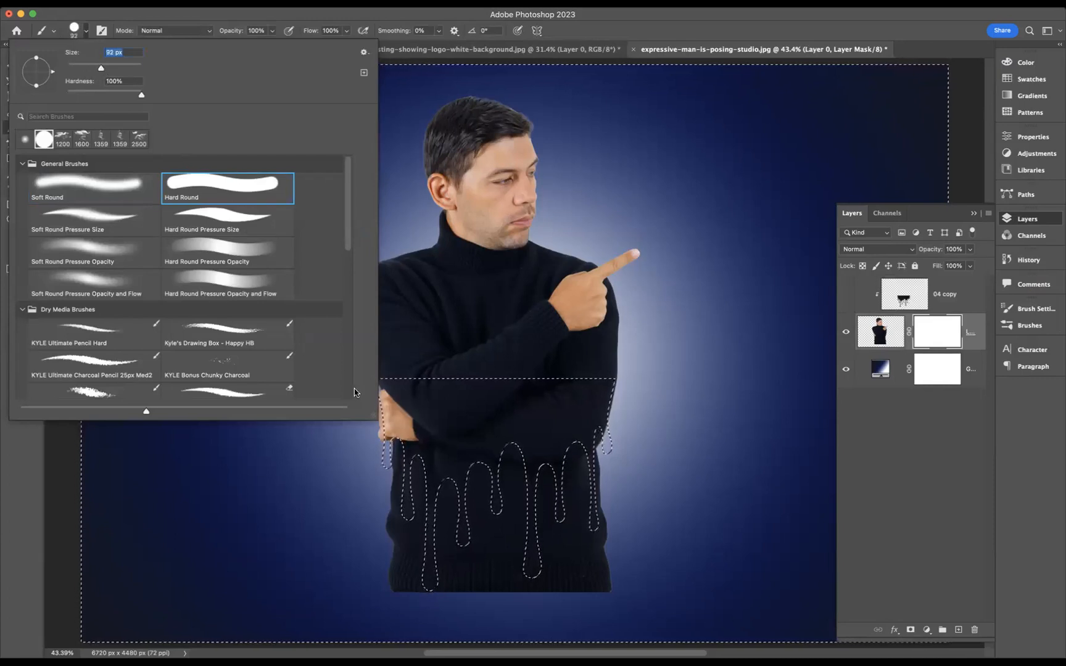
{"action": "left_click", "coordinate": [110, 69]}
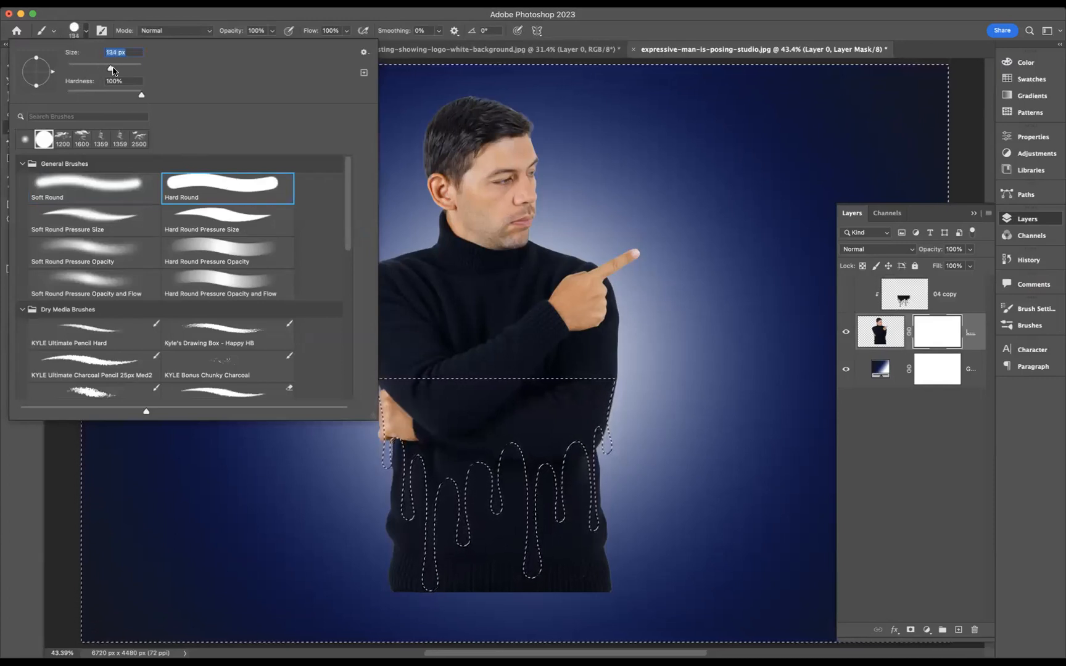
Paint black on Layer 0's mask to hide the sweater between and below the drips, and clear the selection.
{"action": "left_click_drag", "start_coordinate": [472, 518], "coordinate": [471, 535]}
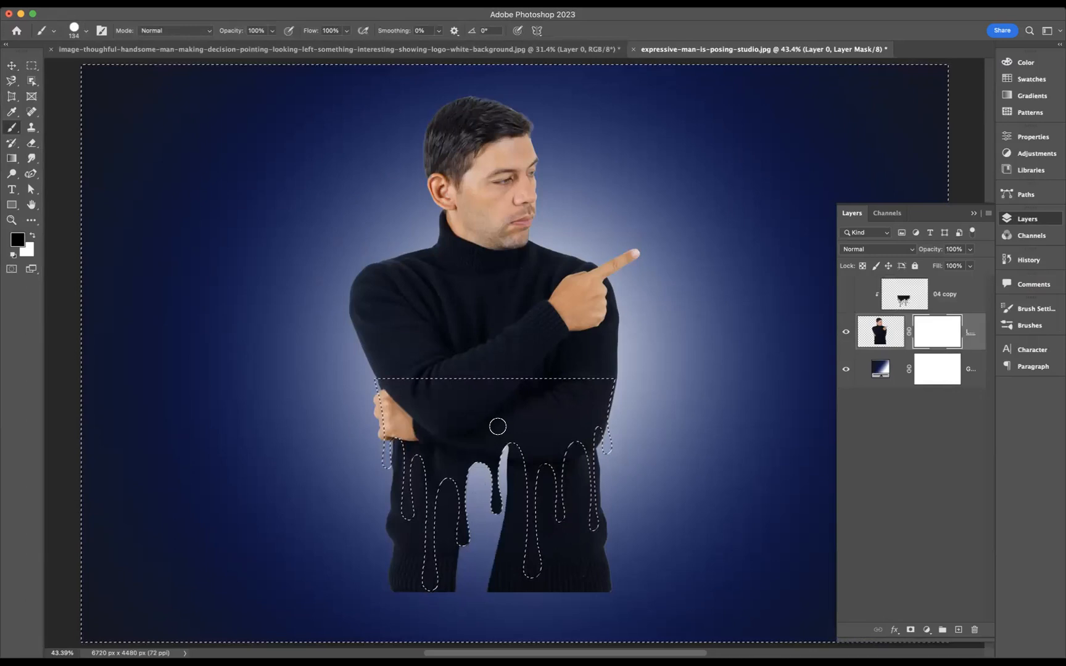
{"action": "mouse_move", "coordinate": [520, 475]}
{"action": "left_mouse_down"}
{"action": "mouse_move", "coordinate": [541, 492]}
{"action": "mouse_move", "coordinate": [538, 541]}
{"action": "mouse_move", "coordinate": [566, 530]}
{"action": "mouse_move", "coordinate": [564, 490]}
{"action": "mouse_move", "coordinate": [583, 513]}
{"action": "mouse_move", "coordinate": [558, 496]}
{"action": "mouse_move", "coordinate": [568, 578]}
{"action": "mouse_move", "coordinate": [539, 564]}
{"action": "mouse_move", "coordinate": [559, 557]}
{"action": "mouse_move", "coordinate": [554, 593]}
{"action": "mouse_move", "coordinate": [604, 588]}
{"action": "mouse_move", "coordinate": [596, 429]}
{"action": "mouse_move", "coordinate": [590, 504]}
{"action": "mouse_move", "coordinate": [579, 429]}
{"action": "mouse_move", "coordinate": [570, 495]}
{"action": "mouse_move", "coordinate": [564, 449]}
{"action": "mouse_move", "coordinate": [574, 434]}
{"action": "mouse_move", "coordinate": [586, 546]}
{"action": "left_mouse_up"}
{"action": "mouse_move", "coordinate": [494, 536]}
{"action": "left_mouse_down"}
{"action": "mouse_move", "coordinate": [464, 562]}
{"action": "mouse_move", "coordinate": [463, 594]}
{"action": "mouse_move", "coordinate": [449, 562]}
{"action": "mouse_move", "coordinate": [465, 461]}
{"action": "mouse_move", "coordinate": [446, 506]}
{"action": "mouse_move", "coordinate": [457, 491]}
{"action": "mouse_move", "coordinate": [454, 516]}
{"action": "mouse_move", "coordinate": [461, 503]}
{"action": "mouse_move", "coordinate": [438, 525]}
{"action": "mouse_move", "coordinate": [453, 605]}
{"action": "mouse_move", "coordinate": [444, 541]}
{"action": "mouse_move", "coordinate": [417, 593]}
{"action": "mouse_move", "coordinate": [392, 591]}
{"action": "mouse_move", "coordinate": [436, 479]}
{"action": "mouse_move", "coordinate": [429, 460]}
{"action": "mouse_move", "coordinate": [400, 478]}
{"action": "mouse_move", "coordinate": [396, 448]}
{"action": "mouse_move", "coordinate": [406, 498]}
{"action": "mouse_move", "coordinate": [400, 490]}
{"action": "mouse_move", "coordinate": [392, 549]}
{"action": "mouse_move", "coordinate": [418, 508]}
{"action": "mouse_move", "coordinate": [412, 533]}
{"action": "mouse_move", "coordinate": [437, 567]}
{"action": "mouse_move", "coordinate": [417, 573]}
{"action": "mouse_move", "coordinate": [411, 483]}
{"action": "mouse_move", "coordinate": [423, 457]}
{"action": "left_mouse_up"}
{"action": "mouse_move", "coordinate": [391, 504]}
{"action": "left_mouse_down"}
{"action": "mouse_move", "coordinate": [419, 470]}
{"action": "mouse_move", "coordinate": [445, 502]}
{"action": "mouse_move", "coordinate": [583, 438]}
{"action": "mouse_move", "coordinate": [591, 491]}
{"action": "mouse_move", "coordinate": [577, 542]}
{"action": "mouse_move", "coordinate": [524, 539]}
{"action": "mouse_move", "coordinate": [414, 489]}
{"action": "mouse_move", "coordinate": [426, 495]}
{"action": "mouse_move", "coordinate": [426, 599]}
{"action": "mouse_move", "coordinate": [477, 482]}
{"action": "left_mouse_up"}
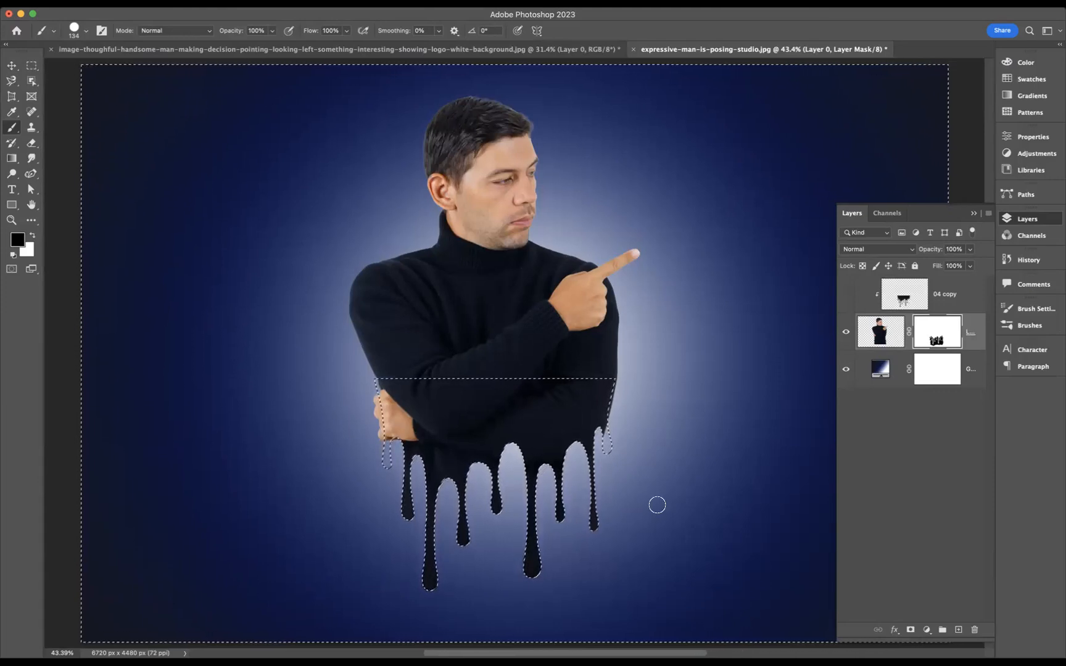
{"action": "key", "text": "super+d"}
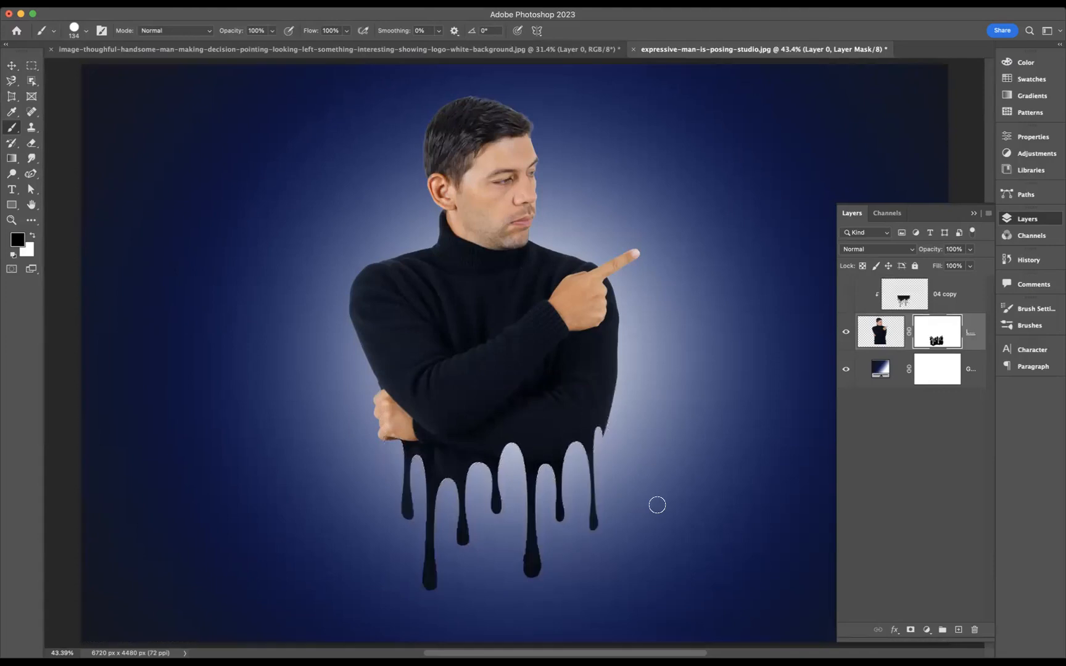
Select the 04 copy layer and examine the dripping sweater in full-screen view.
{"action": "left_click", "coordinate": [943, 292]}
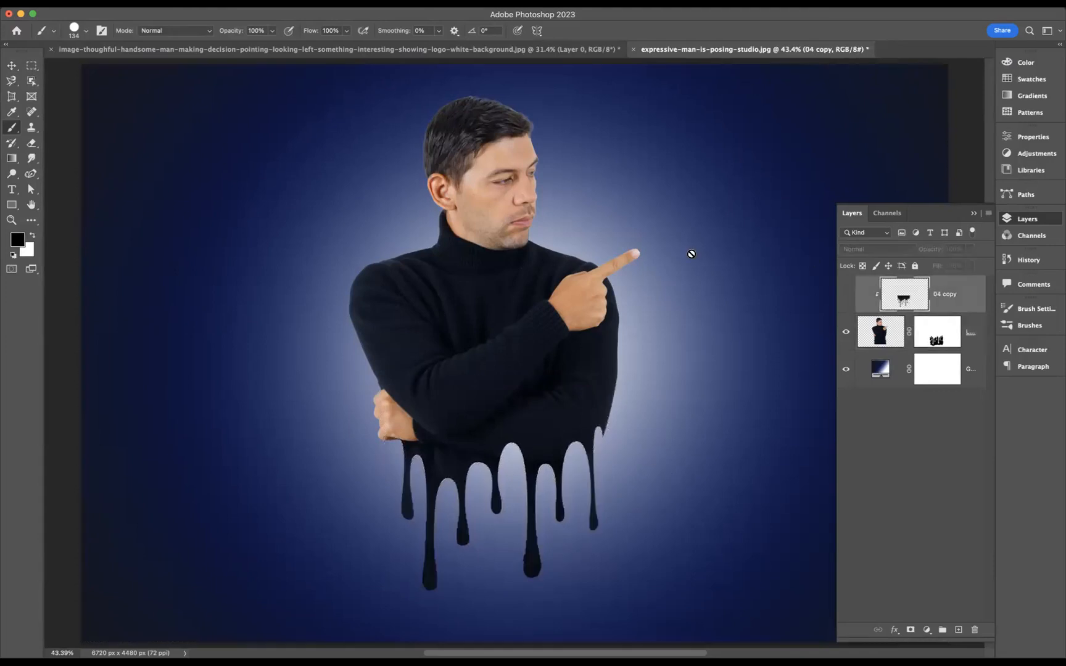
{"action": "key", "text": "f"}
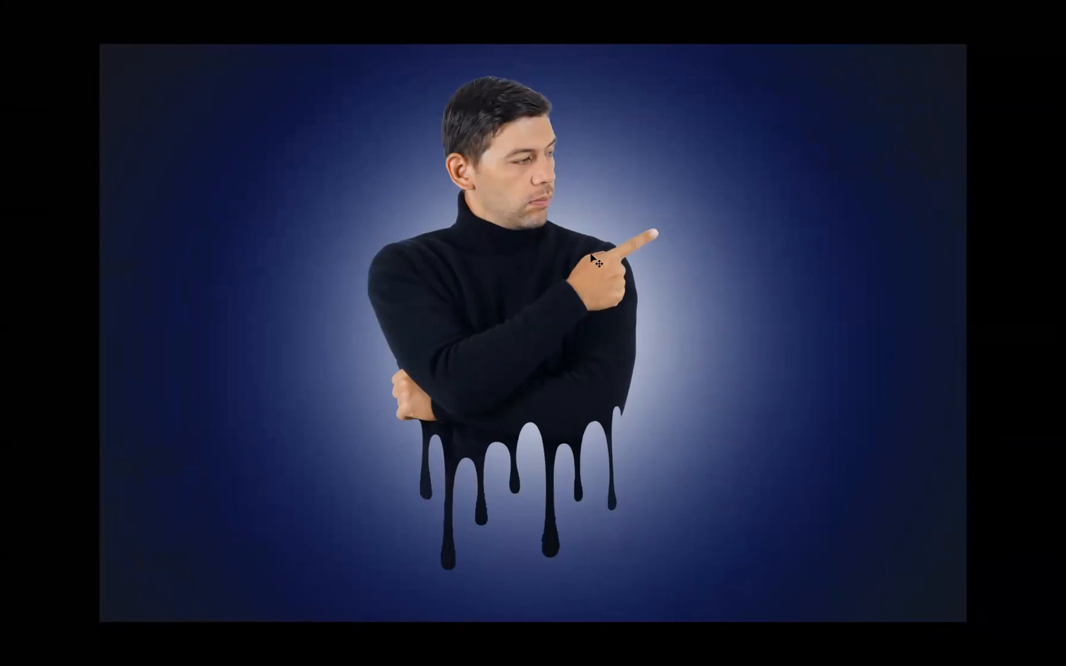
{"action": "key", "text": "f"}
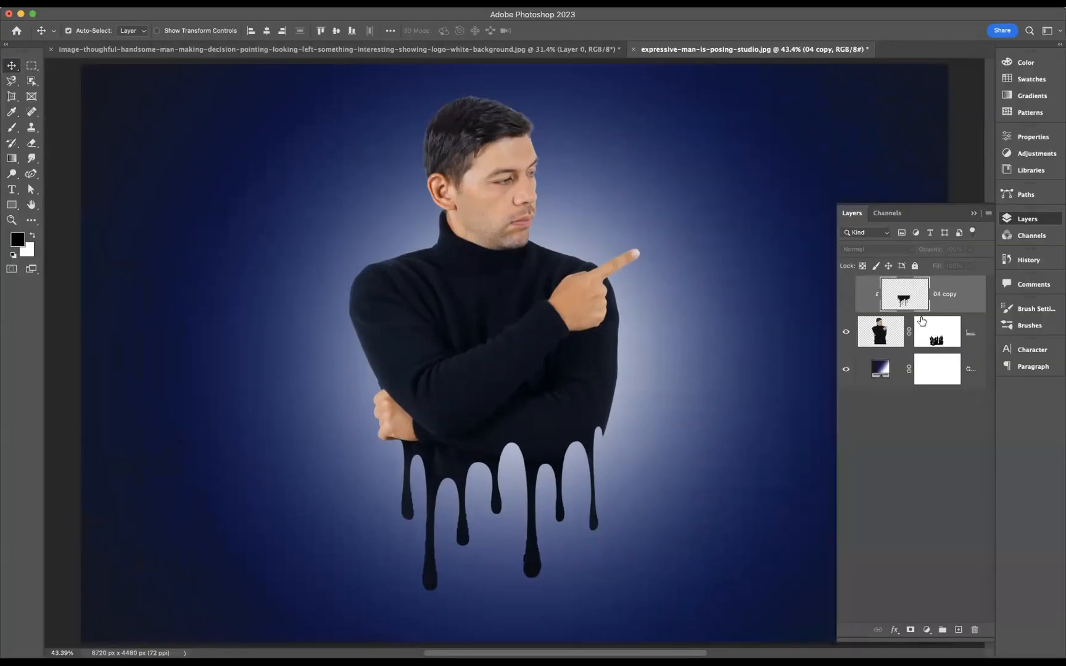
Compare Layer 0 with and without its mask and merge it with the 04 copy layer.
{"action": "left_click", "coordinate": [944, 333], "text": "shift"}
{"action": "left_click", "coordinate": [946, 331], "text": "shift"}
{"action": "left_click", "coordinate": [977, 330]}
{"action": "key", "text": "super+e"}
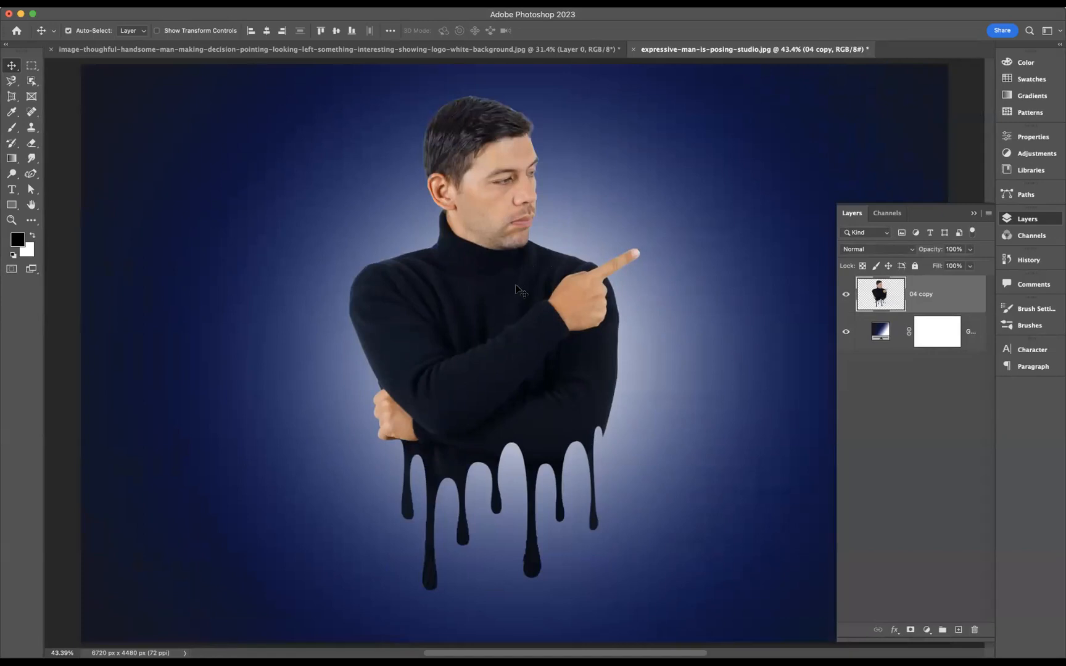
Move the merged man slightly down and right over the glow and preview the composition in full-screen view.
{"action": "left_click_drag", "start_coordinate": [520, 290], "coordinate": [529, 299]}
{"action": "left_click", "coordinate": [765, 379]}
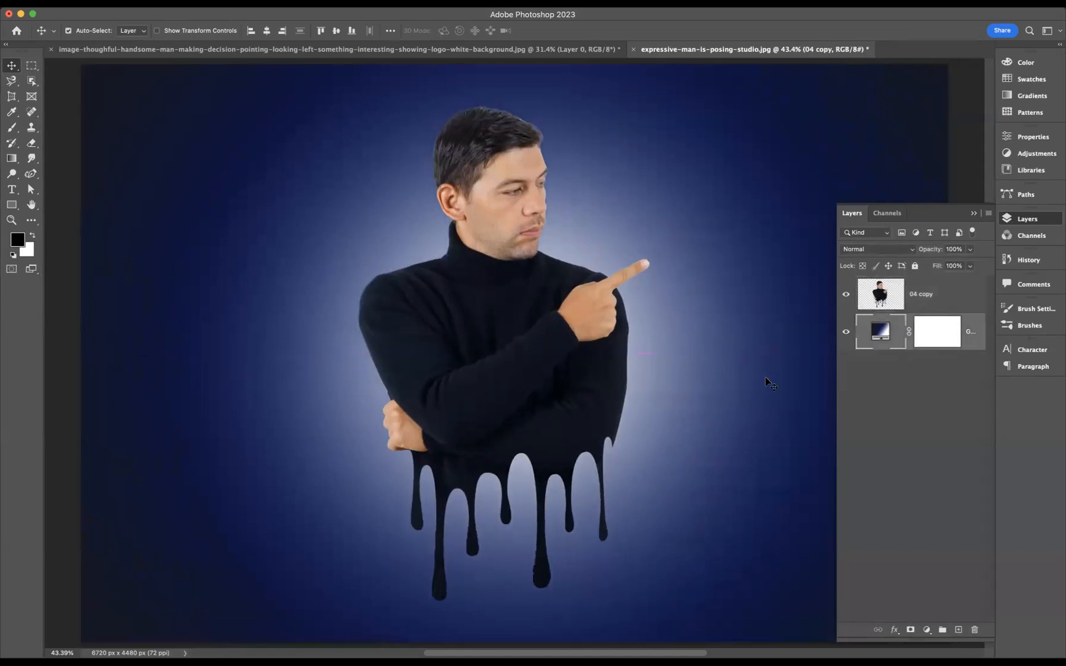
{"action": "key", "text": "f"}
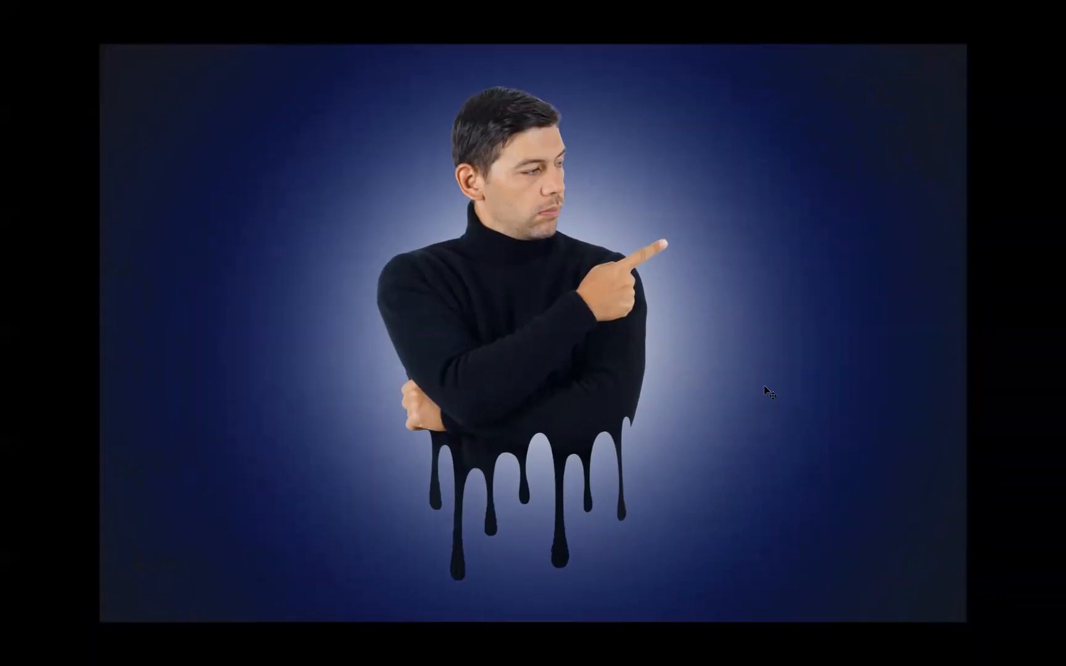